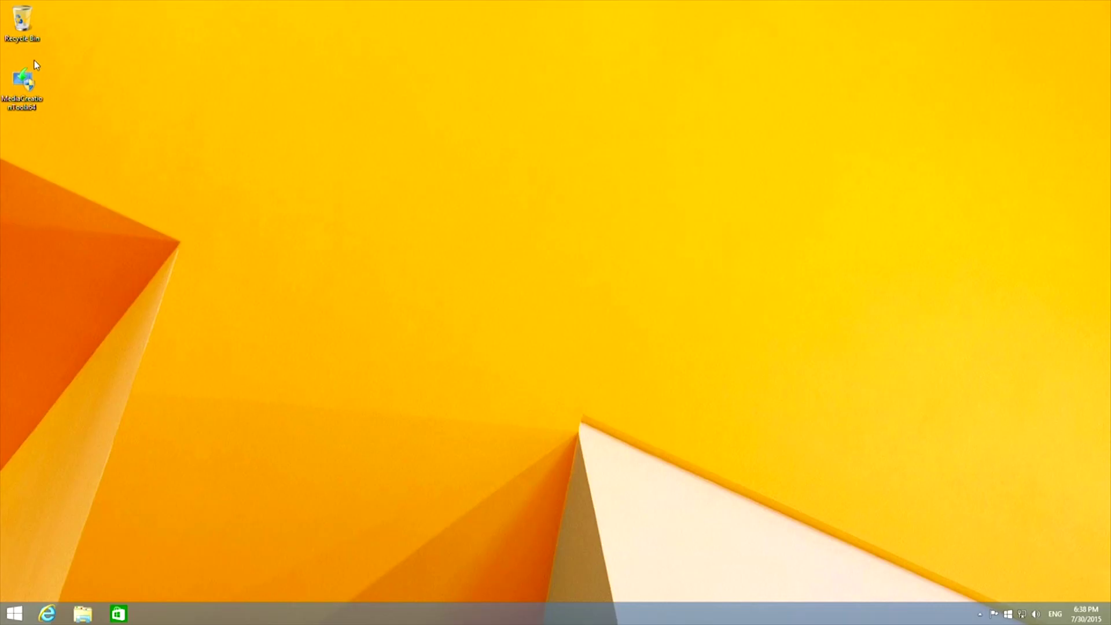
# Step: Launch Internet Explorer from the taskbar
pyautogui.click(48, 614)
# Step: Search Google for the Windows 10 media creation tool
pyautogui.rightClick(250, 39)
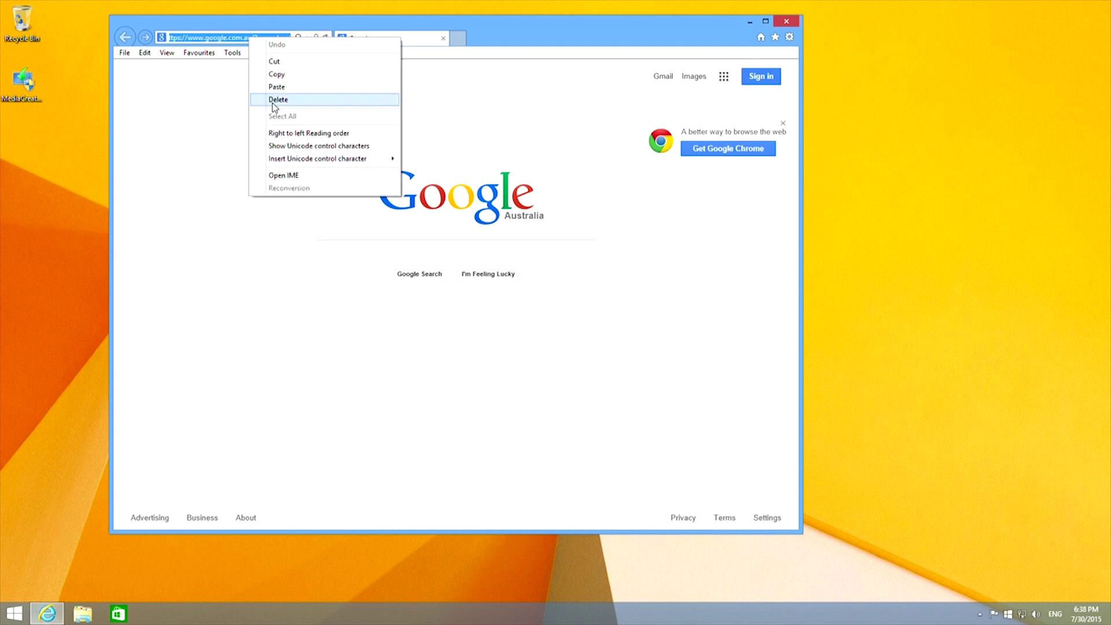
pyautogui.click(209, 119)
pyautogui.click(338, 247)
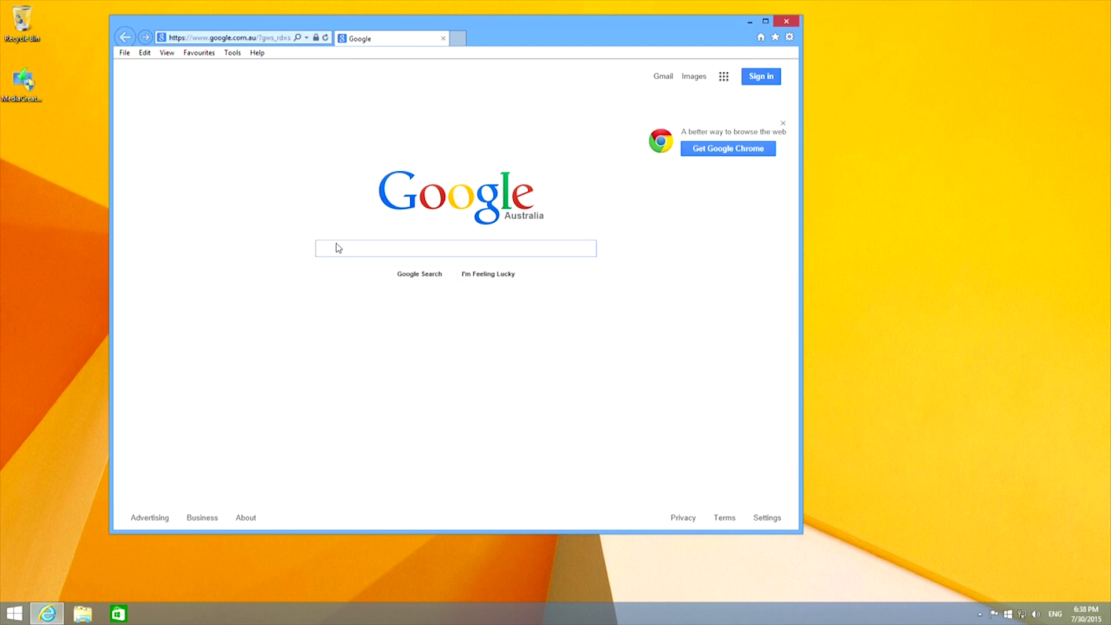
pyautogui.write('media creation tool windows 10')
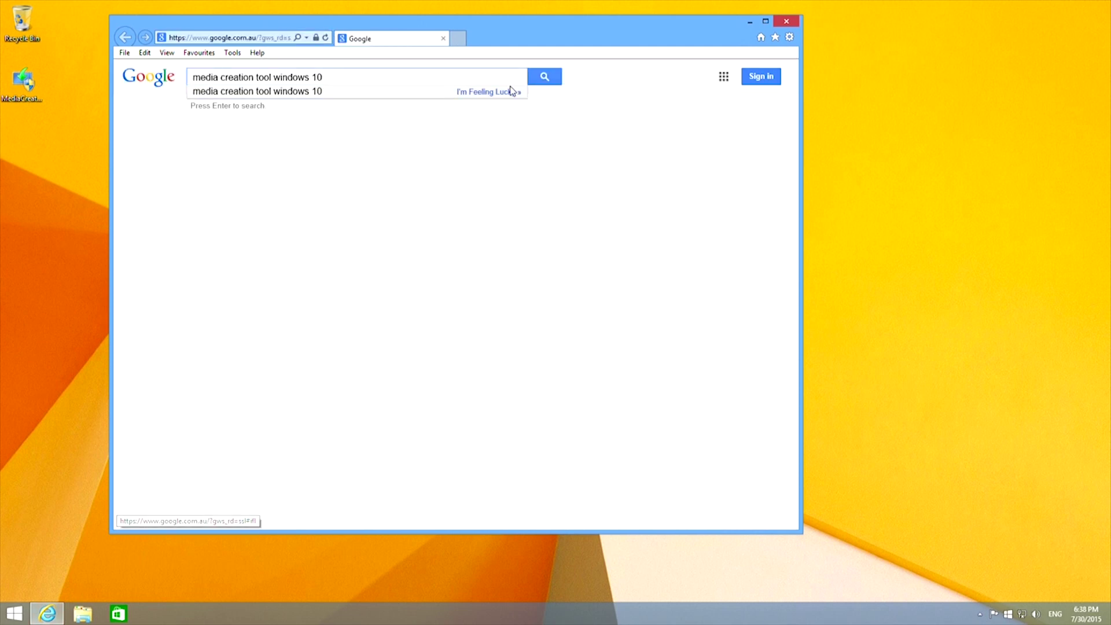
pyautogui.click(550, 78)
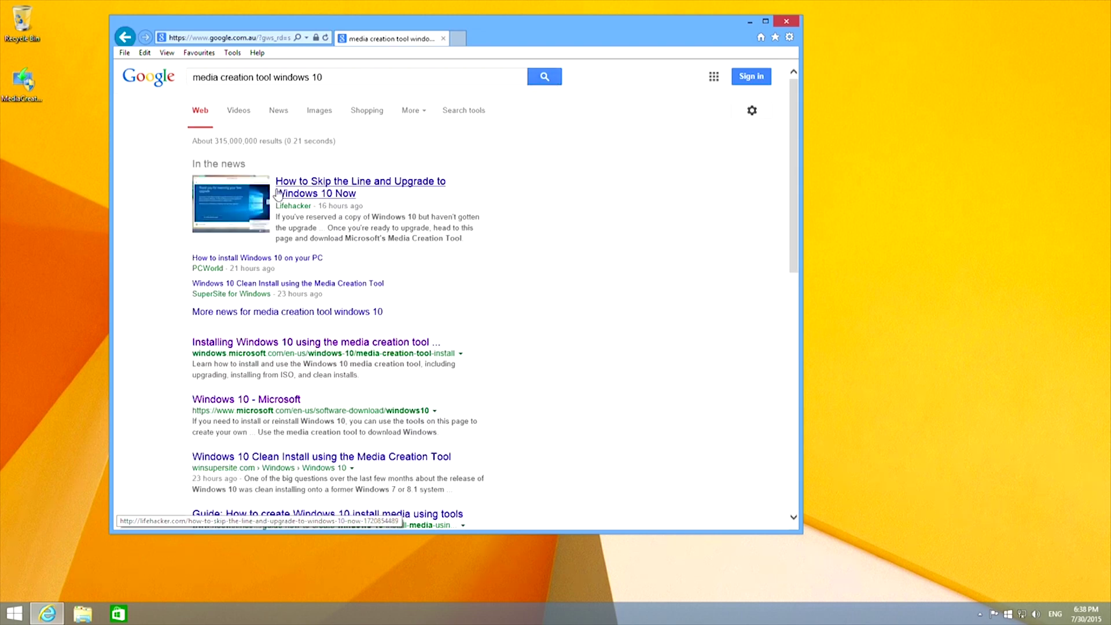
# Step: Go from Microsoft's media creation tool page to the software download page and request the 64-bit tool
pyautogui.click(249, 346)
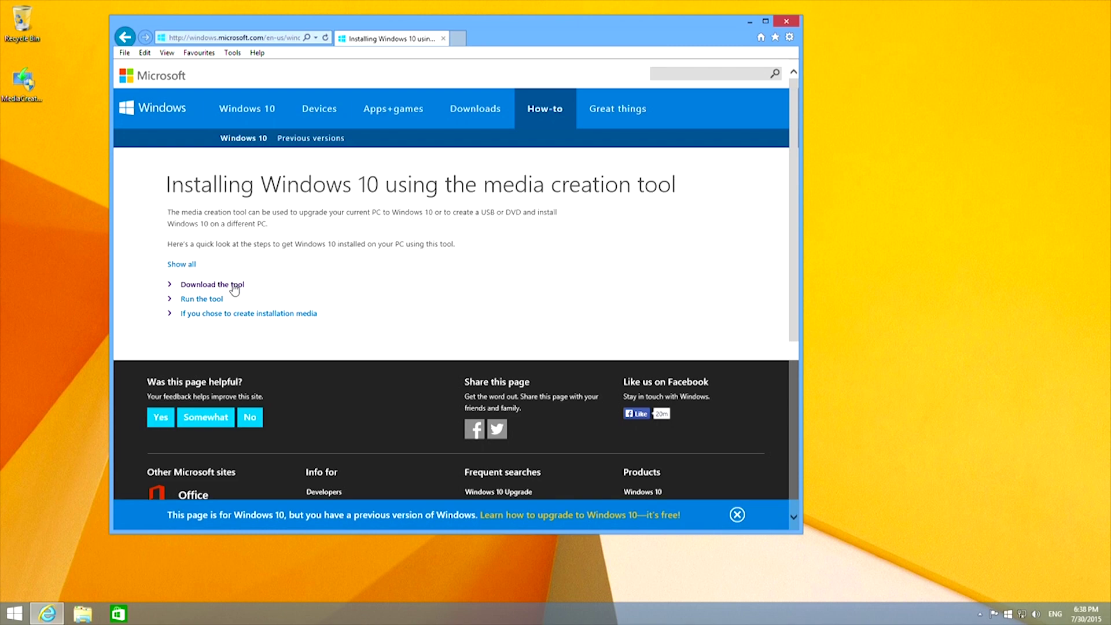
pyautogui.click(233, 288)
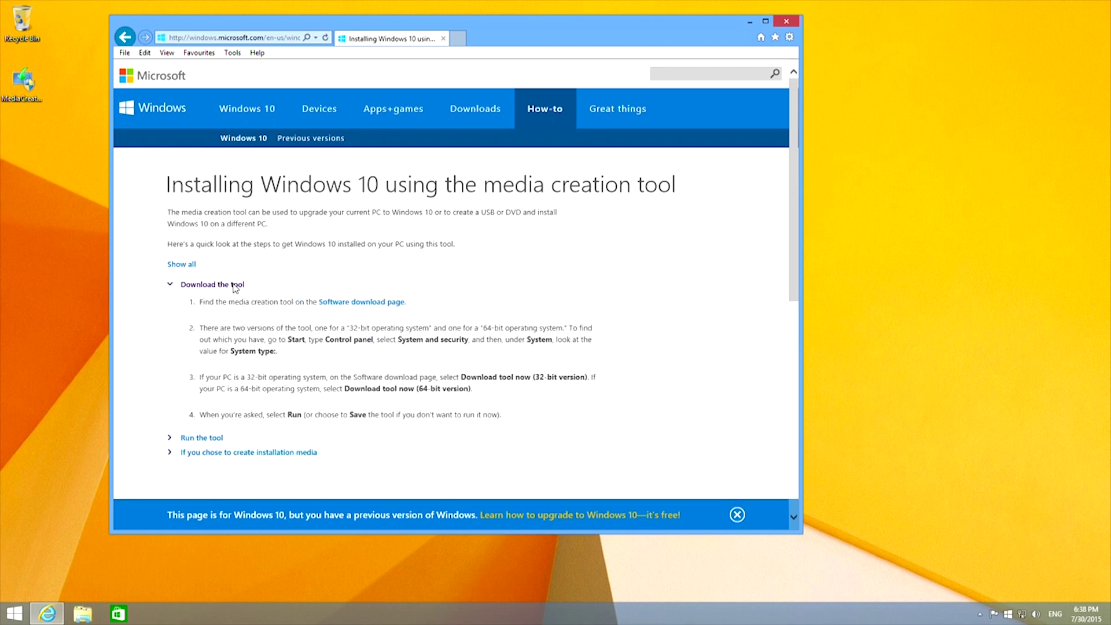
pyautogui.click(348, 302)
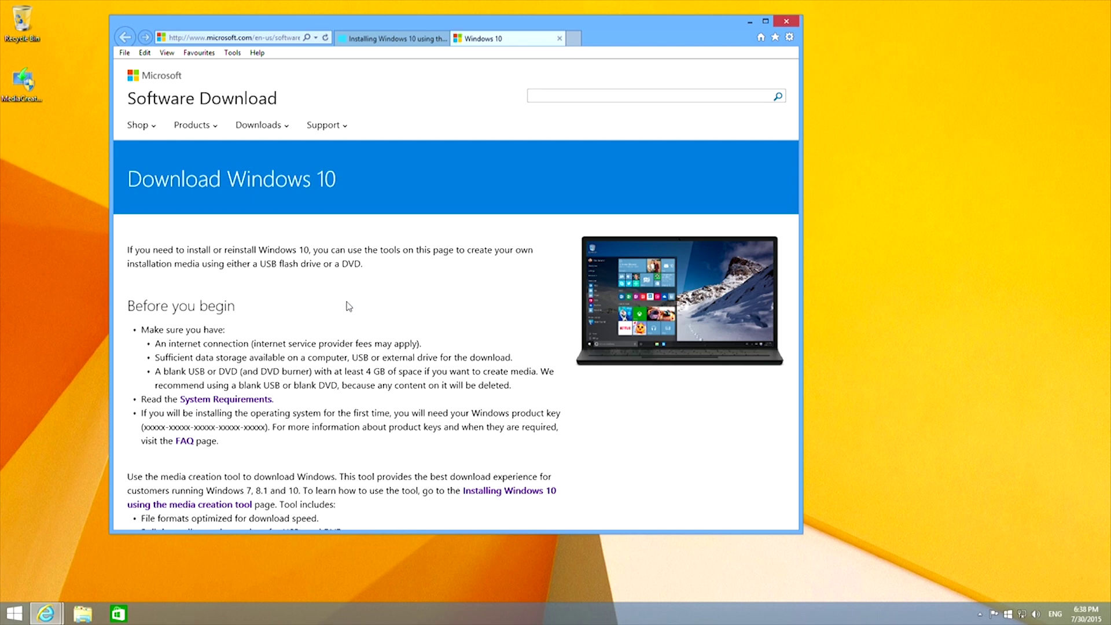
pyautogui.scroll(-5, 339, 278)
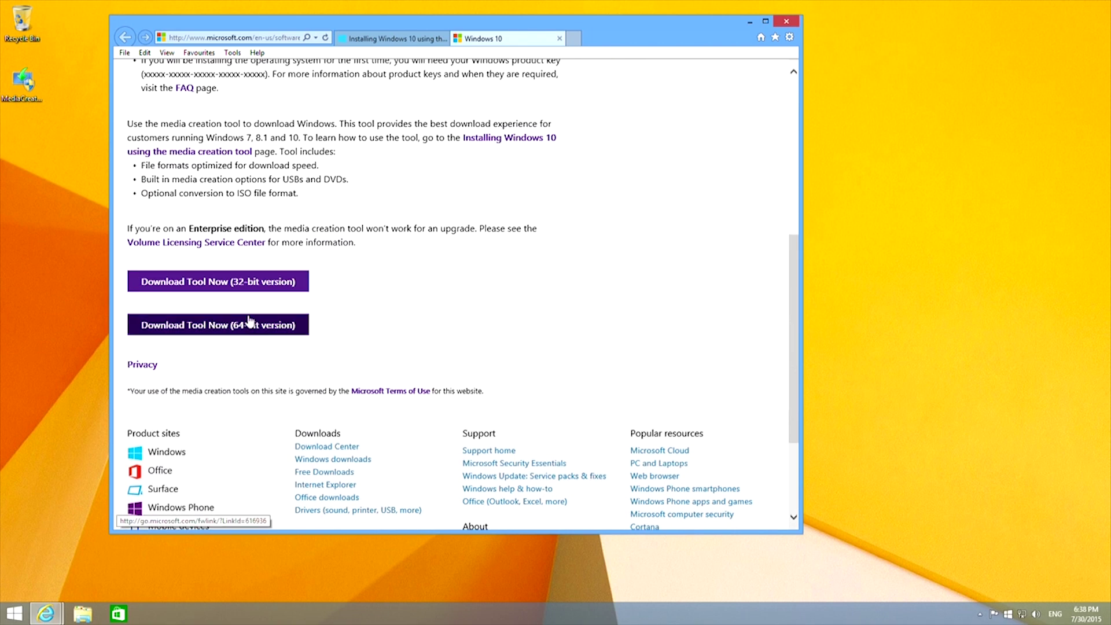
pyautogui.click(253, 327)
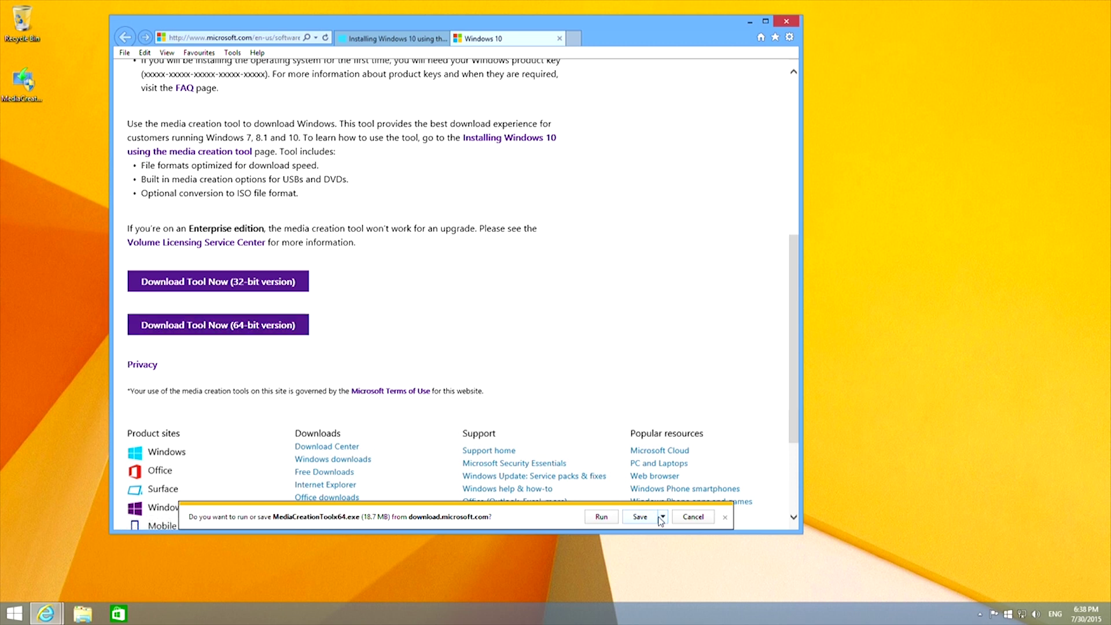
# Step: Save MediaCreationToolx64.exe to the Desktop, then close Internet Explorer with all tabs
pyautogui.click(663, 517)
pyautogui.click(664, 544)
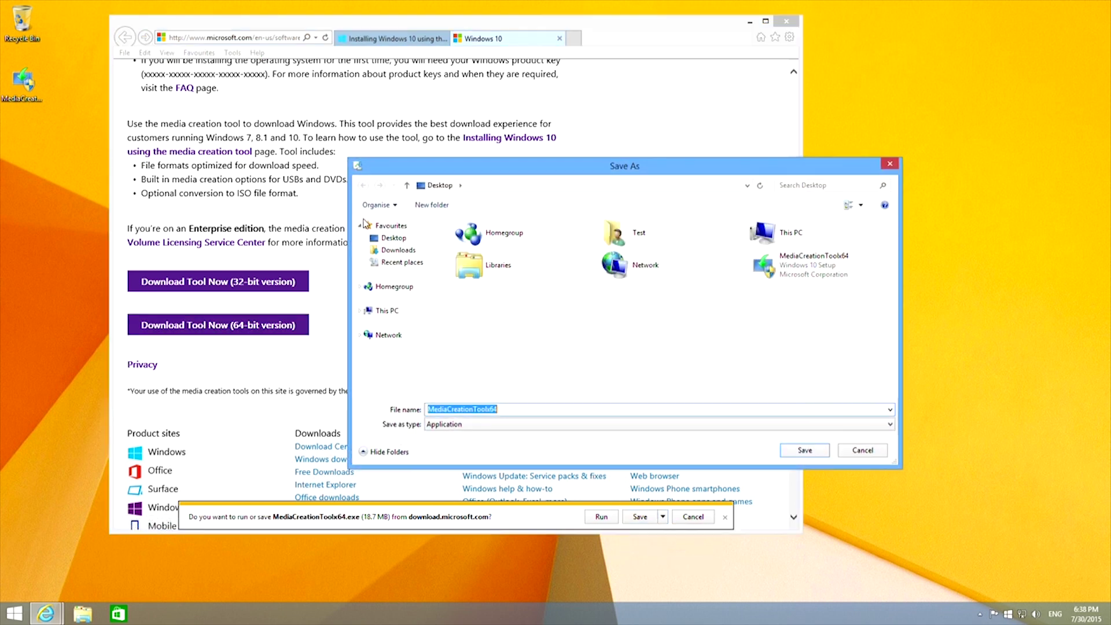
pyautogui.click(393, 239)
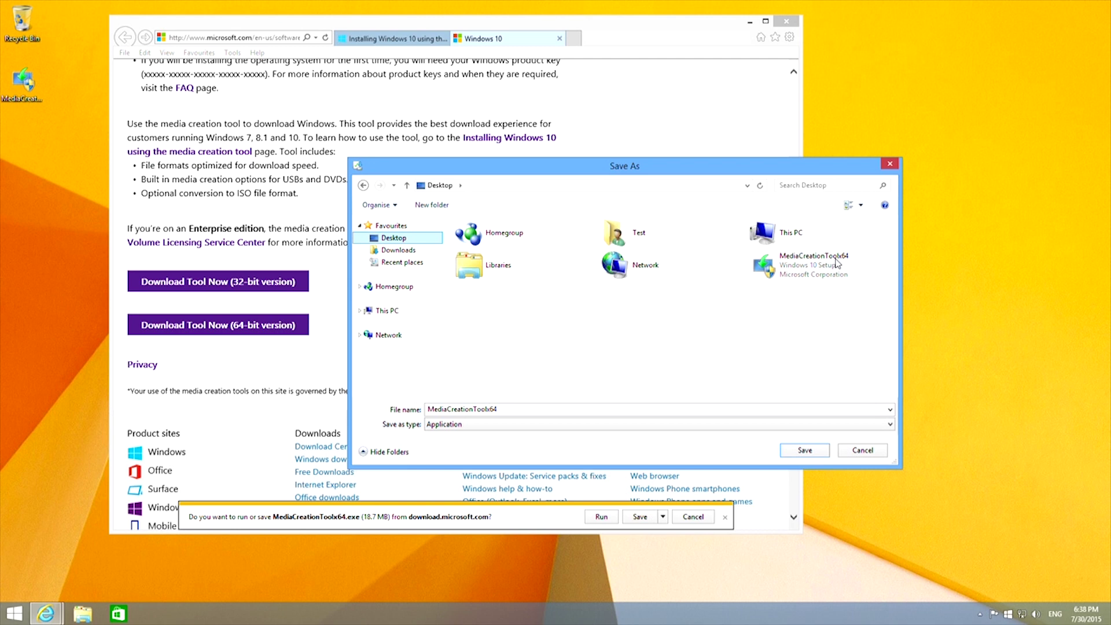
pyautogui.click(862, 449)
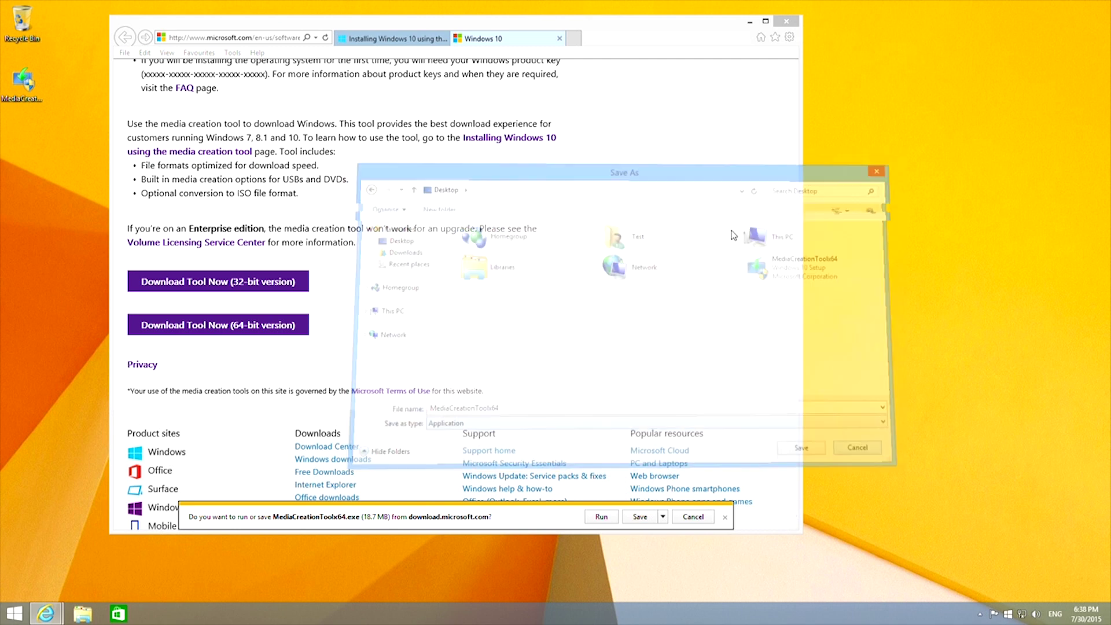
pyautogui.click(785, 21)
pyautogui.click(435, 283)
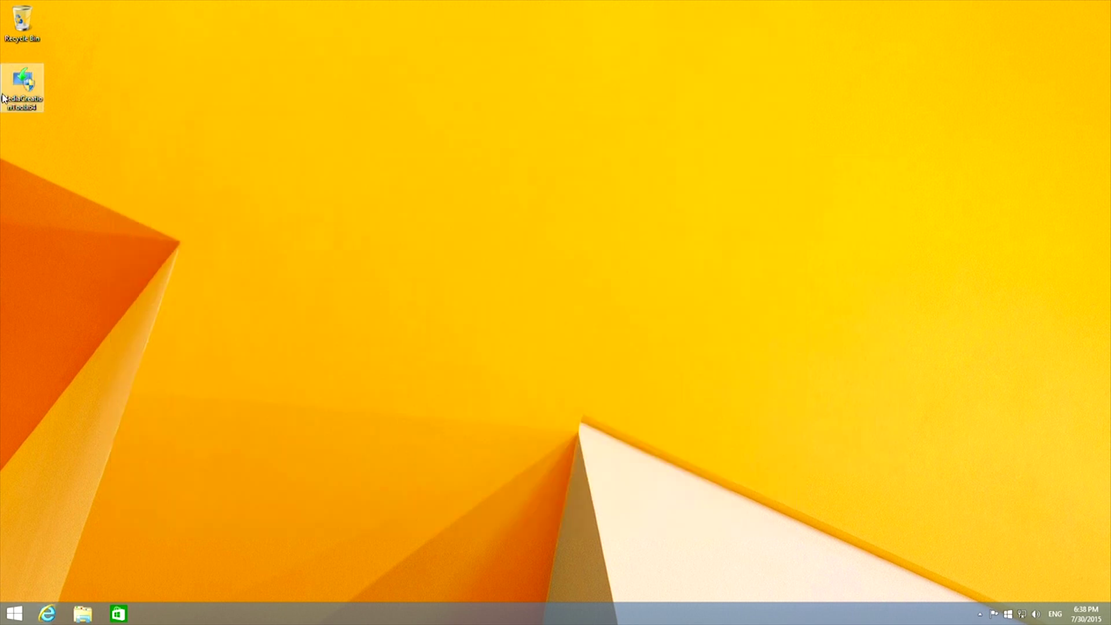
# Step: Run MediaCreationToolx64 as administrator, try 'Upgrade this PC now', and close the 'Something happened' error
pyautogui.doubleClick(28, 82)
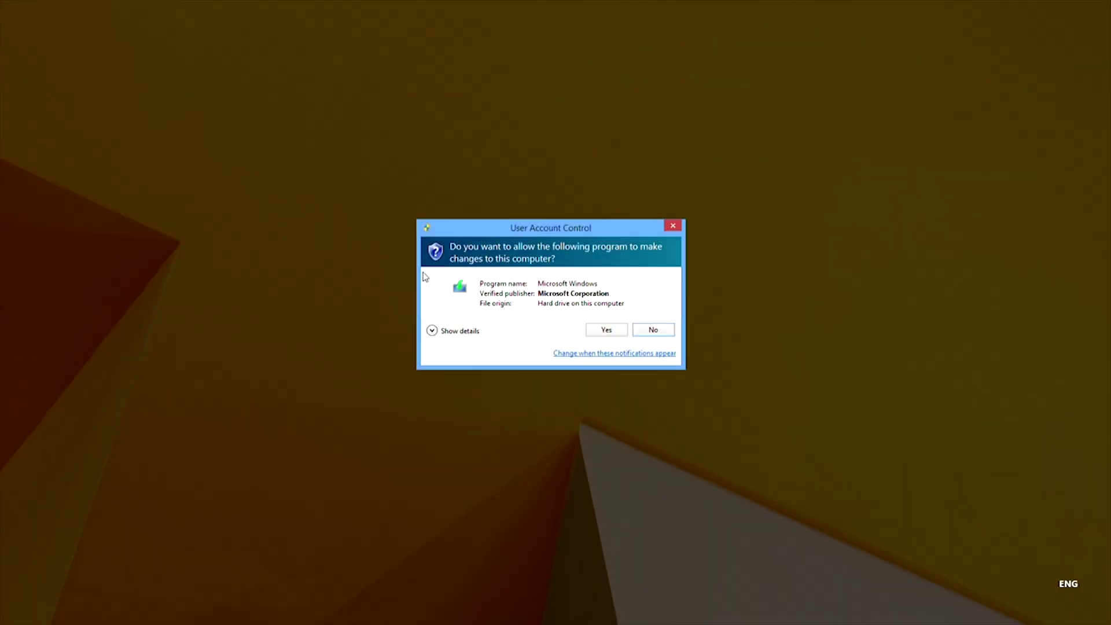
pyautogui.click(597, 331)
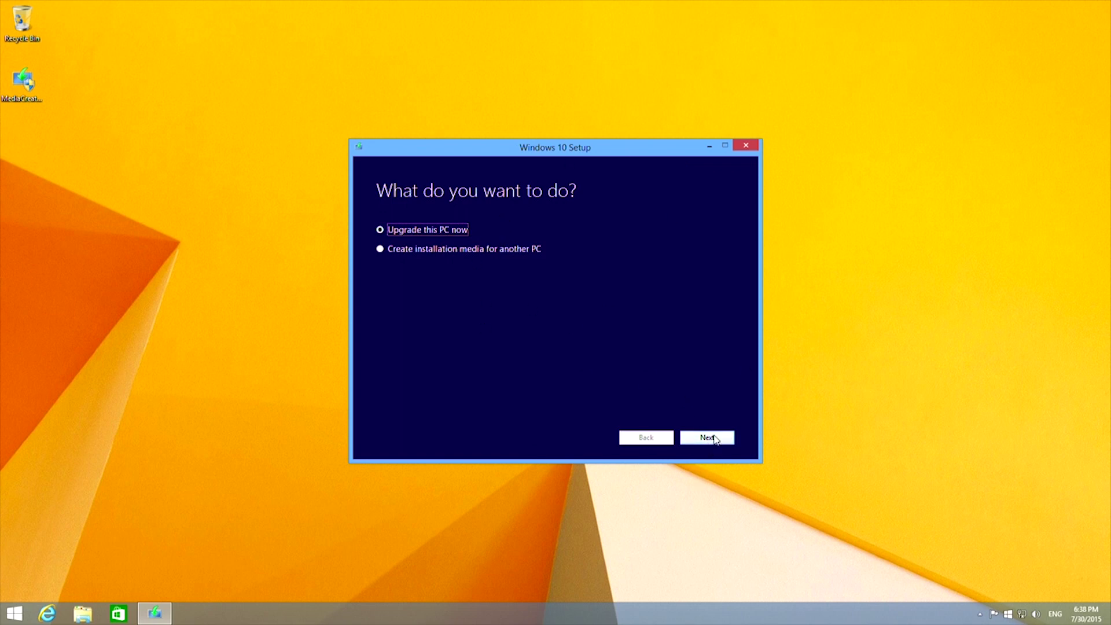
pyautogui.click(711, 438)
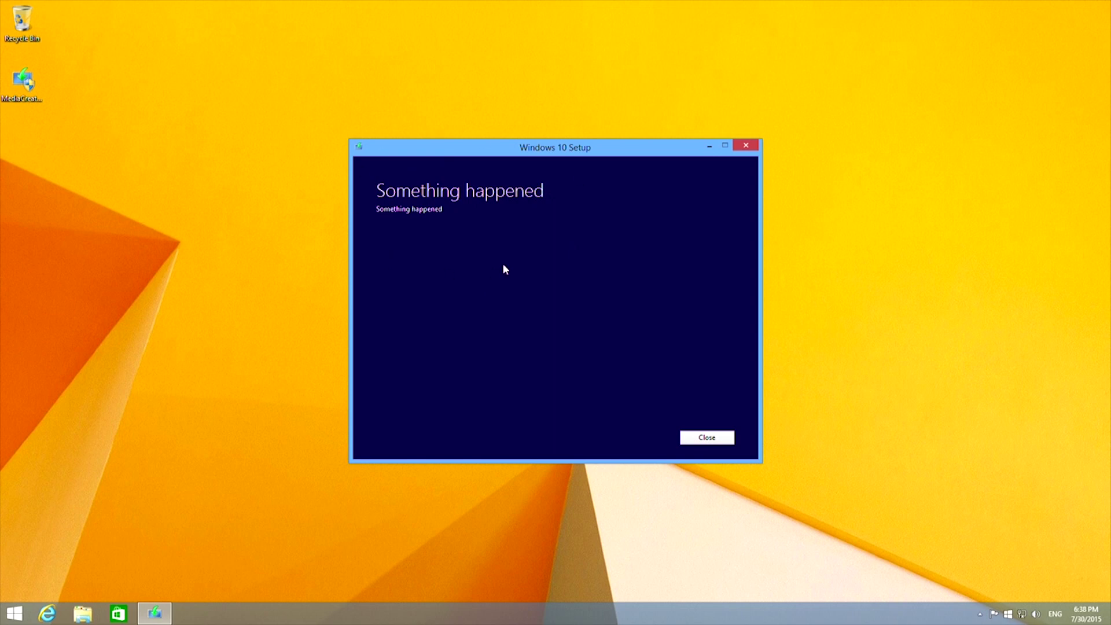
pyautogui.click(746, 146)
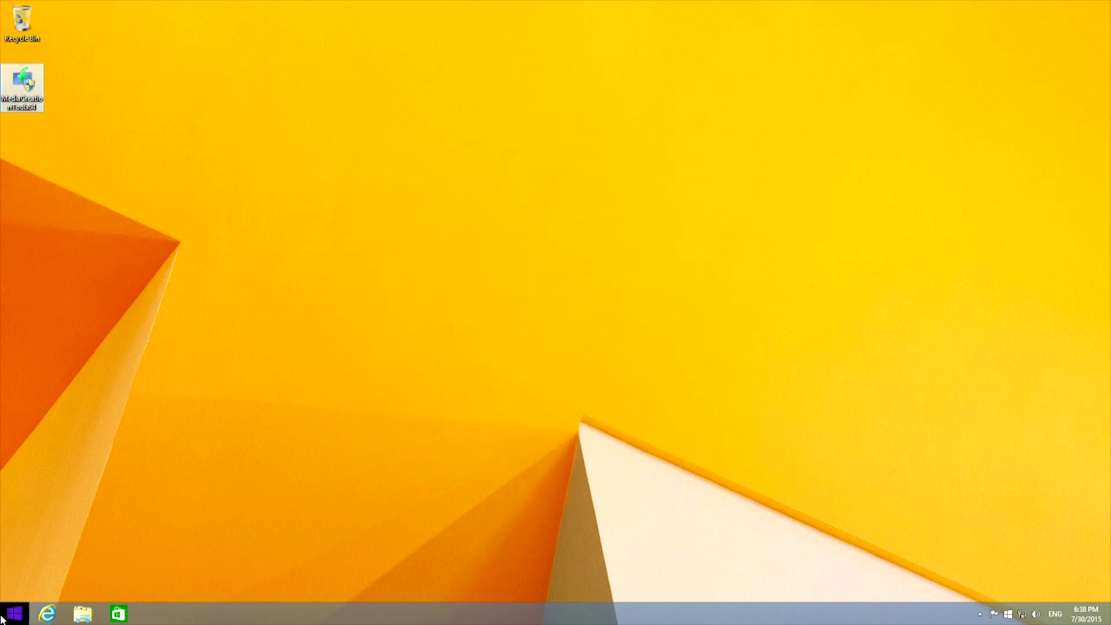
# Step: Open Control Panel from the Start button's context menu and go to Language
pyautogui.rightClick(3, 618)
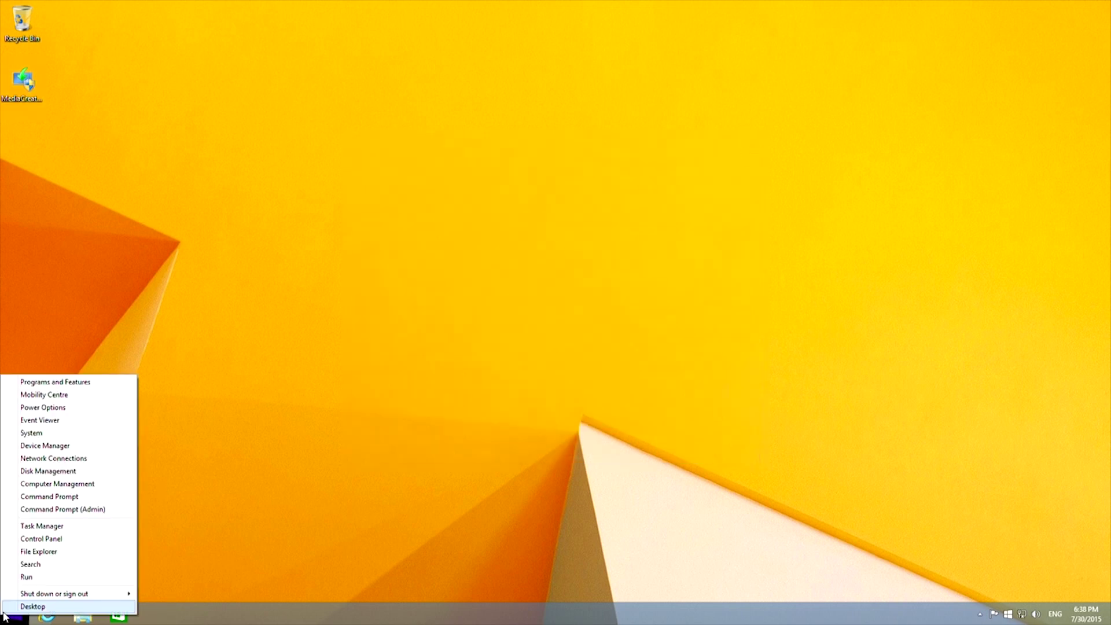
pyautogui.click(52, 538)
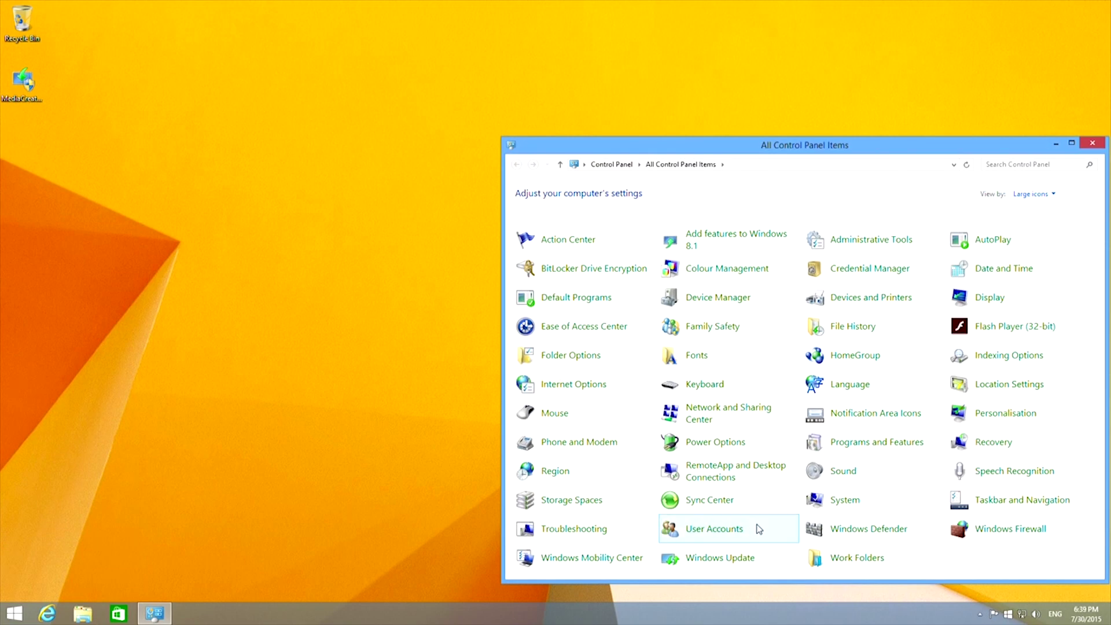
pyautogui.click(862, 388)
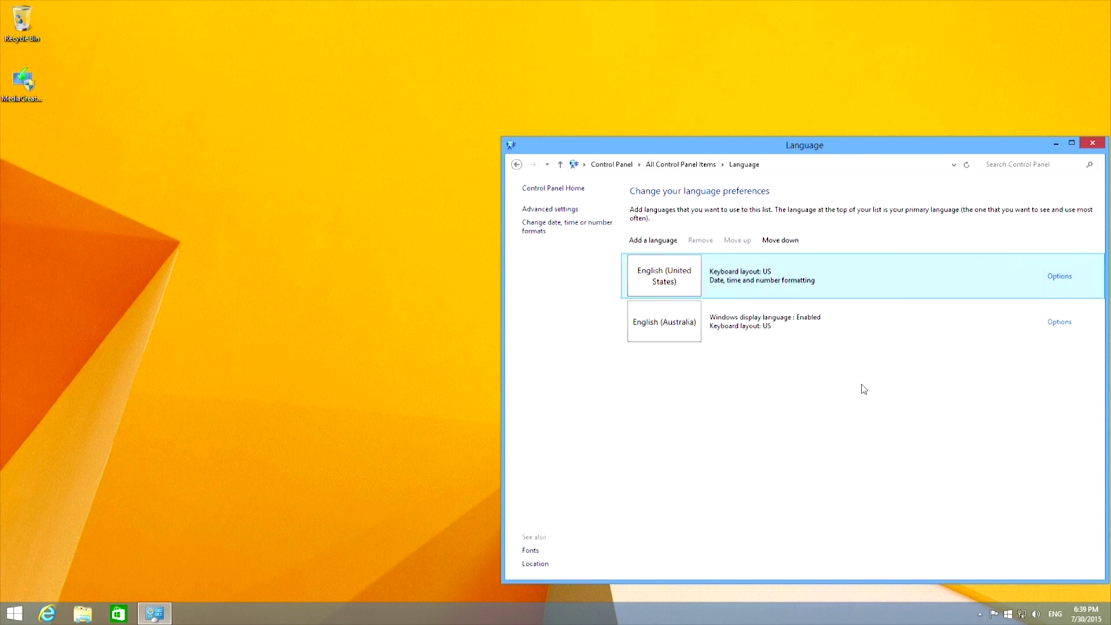
# Step: Set the system locale to English (United States) in Region's Administrative settings
pyautogui.click(538, 230)
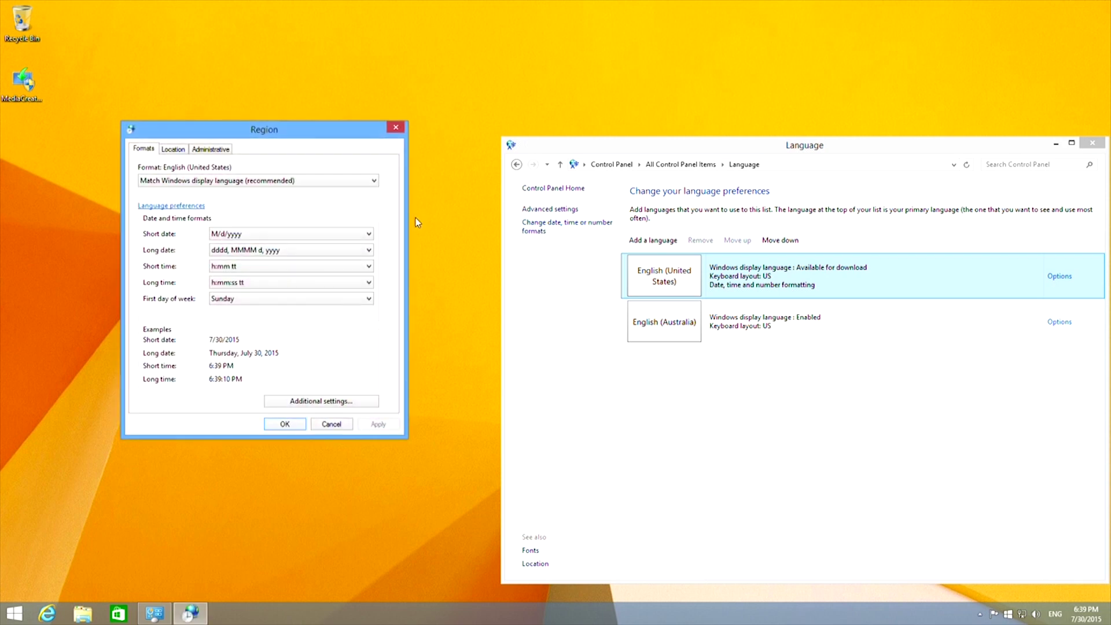
pyautogui.click(209, 150)
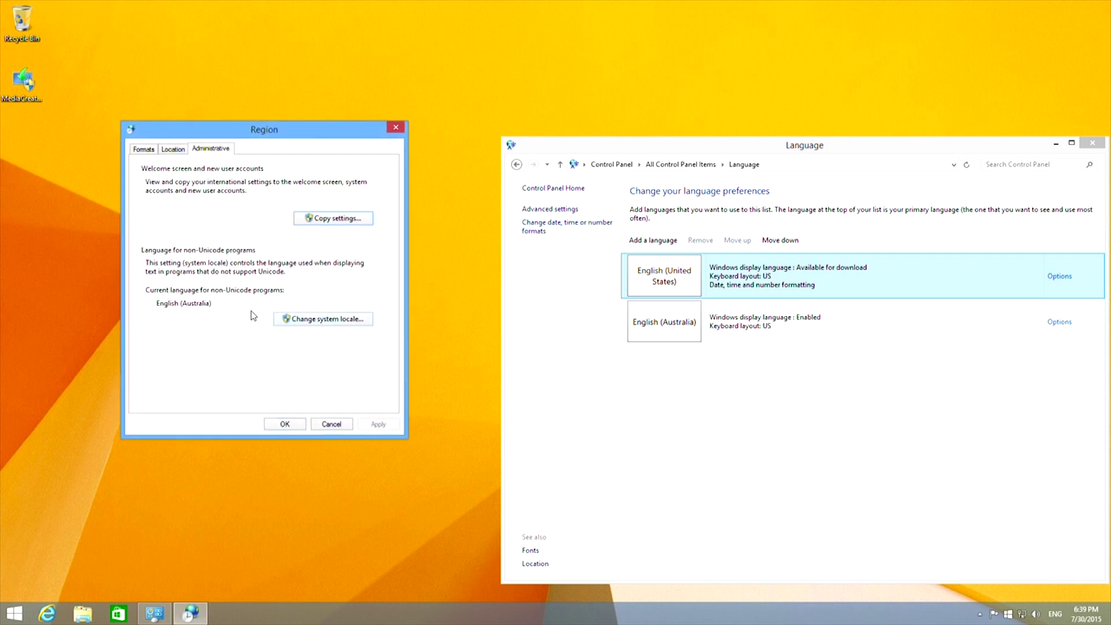
pyautogui.click(327, 320)
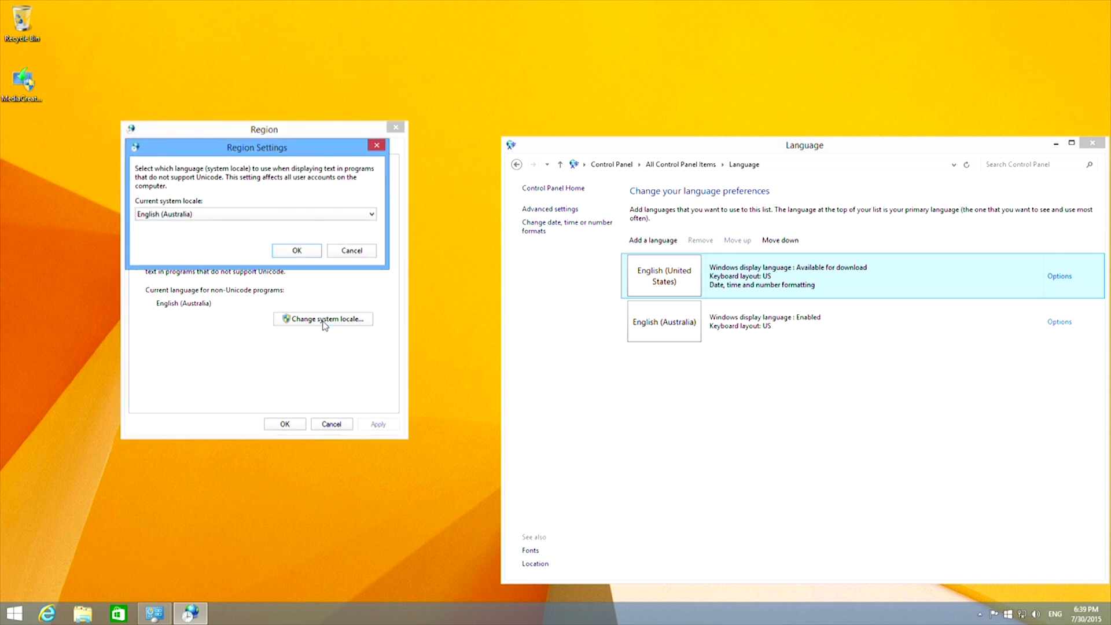
pyautogui.click(227, 218)
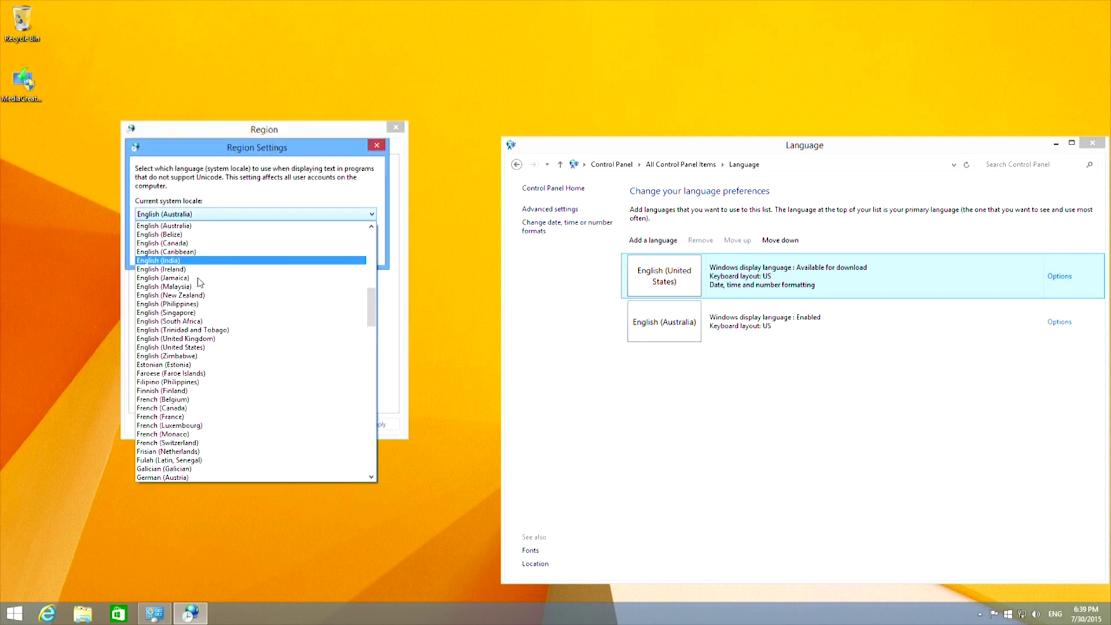
pyautogui.click(191, 347)
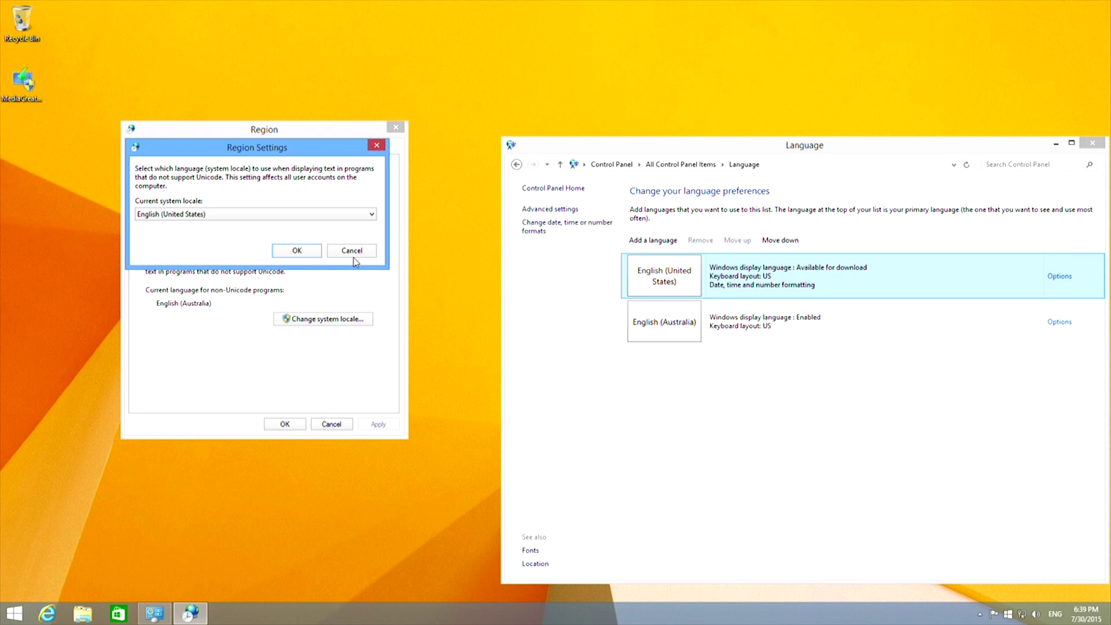
pyautogui.click(317, 253)
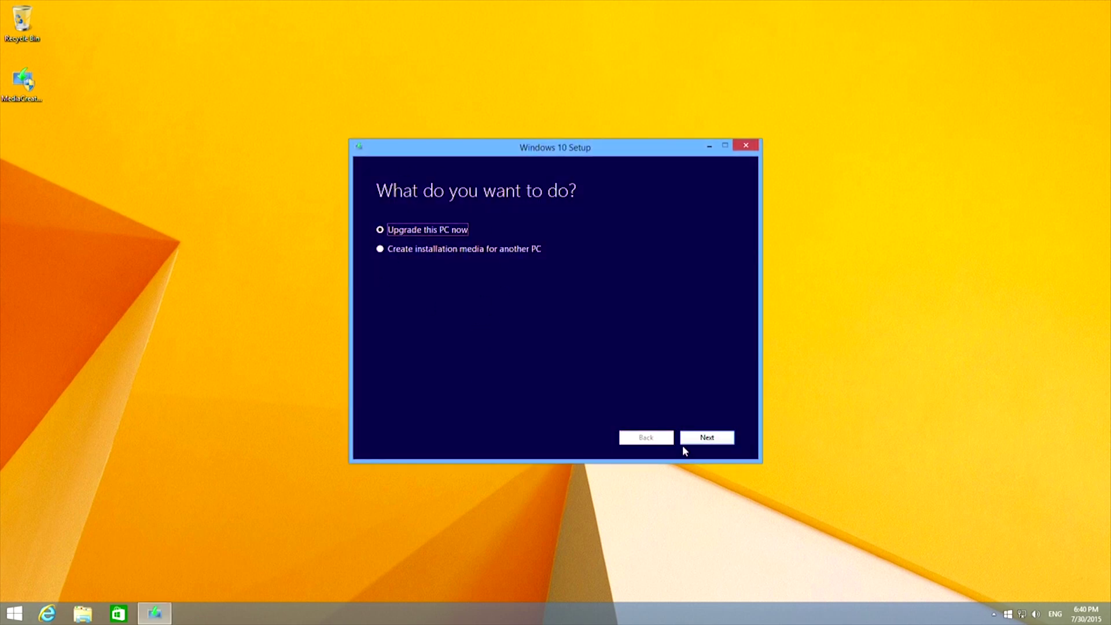
# Step: In the relaunched Windows 10 Setup, proceed with 'Upgrade this PC now' to begin the download
pyautogui.click(701, 436)
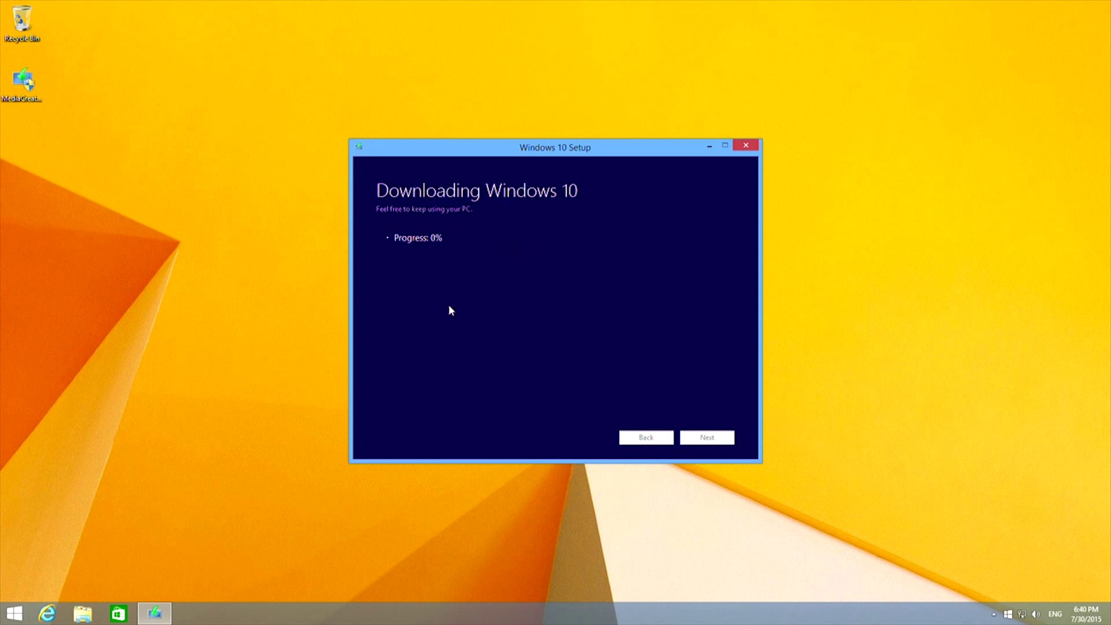